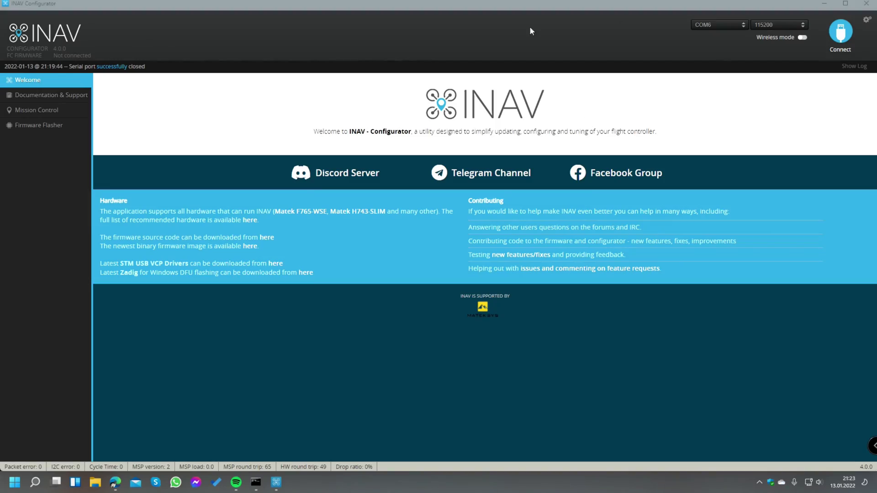
Connect to the flight controller, open Configuration and select the current meter scale value 317.
{"action": "left_click", "coordinate": [839, 36]}
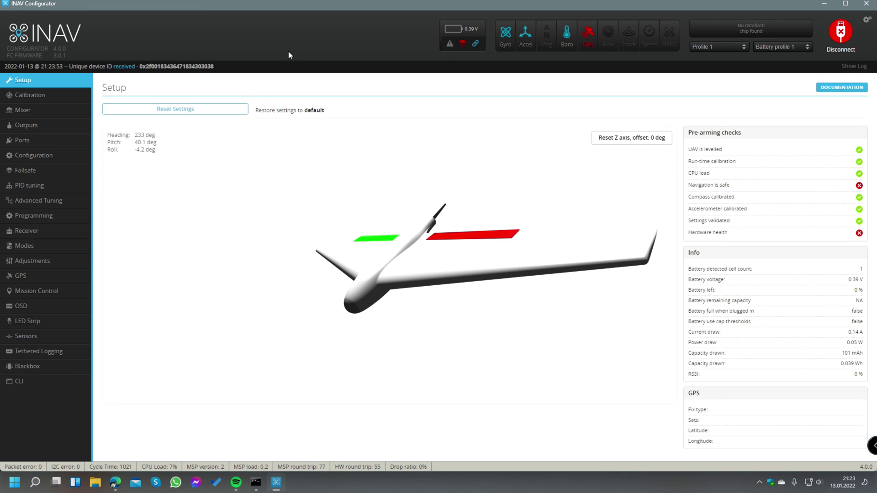
{"action": "left_click", "coordinate": [36, 158]}
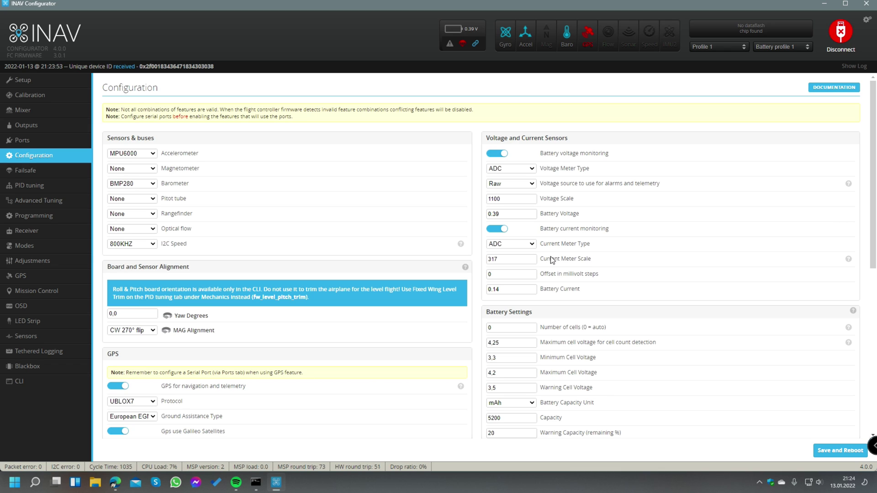
{"action": "left_click_drag", "start_coordinate": [563, 274], "coordinate": [576, 275]}
{"action": "triple_click", "coordinate": [588, 273]}
{"action": "left_click", "coordinate": [583, 278]}
{"action": "left_click_drag", "start_coordinate": [504, 259], "coordinate": [467, 254]}
Switch to the iNav current sensor article in Edge and scroll down to the empty calculator.
{"action": "left_click", "coordinate": [115, 482]}
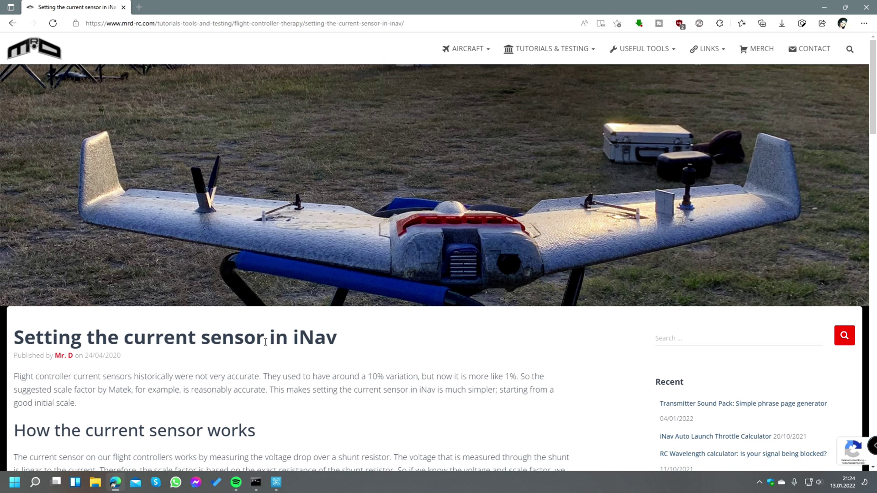
{"action": "mouse_move", "coordinate": [623, 49]}
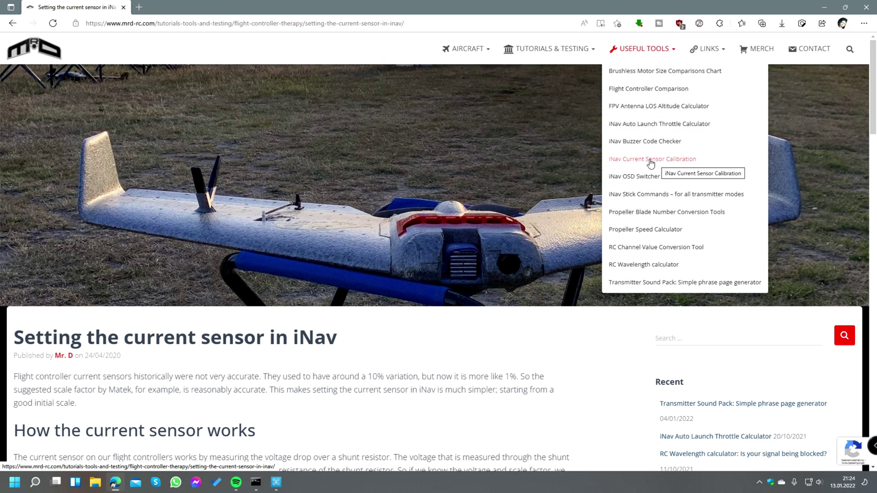
{"action": "scroll", "coordinate": [415, 412], "scroll_direction": "down", "scroll_amount": 20}
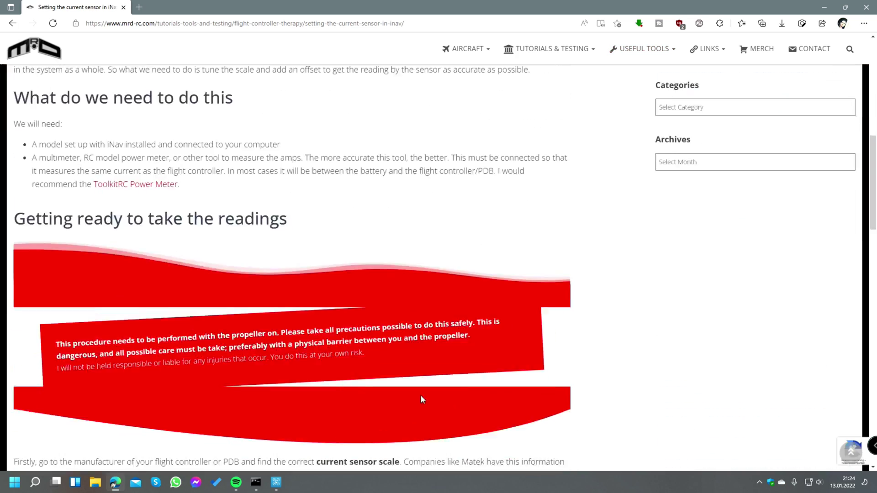
{"action": "scroll", "coordinate": [421, 395], "scroll_direction": "down", "scroll_amount": 5}
{"action": "scroll", "coordinate": [421, 396], "scroll_direction": "up", "scroll_amount": 3}
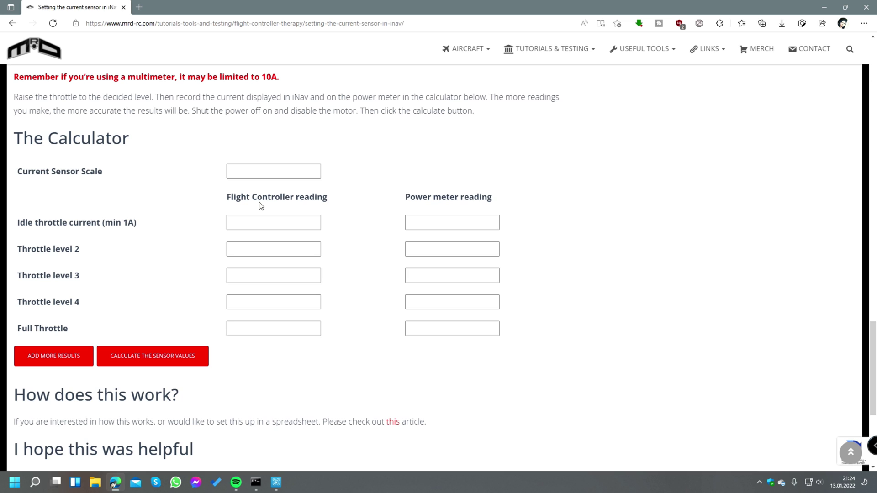
Enter 317 as the Current Sensor Scale in the calculator.
{"action": "left_click", "coordinate": [261, 170]}
{"action": "type", "text": "46.25360236"}
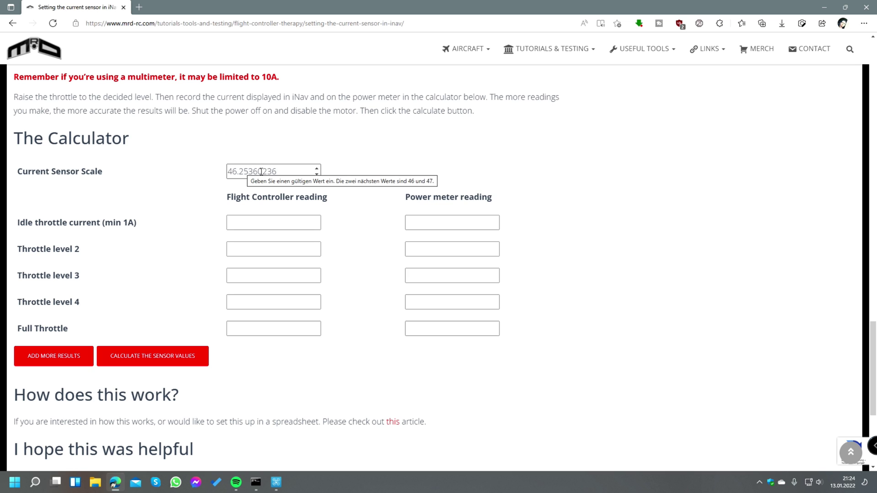
{"action": "double_click", "coordinate": [261, 172]}
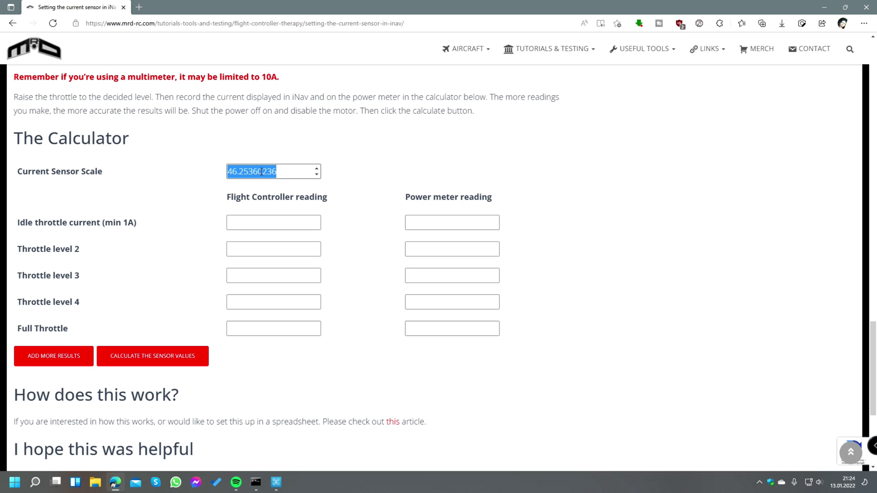
{"action": "type", "text": "317"}
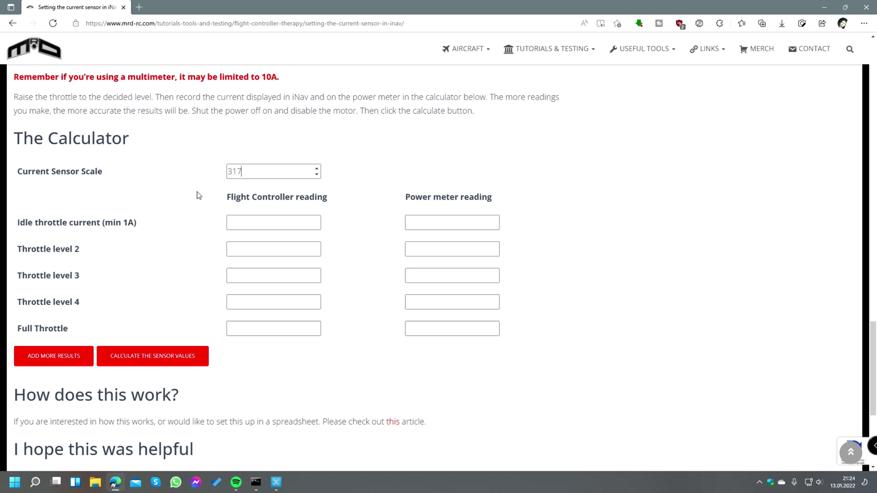
{"action": "left_click", "coordinate": [154, 221]}
{"action": "left_click_drag", "start_coordinate": [25, 222], "coordinate": [121, 221]}
Enter idle readings 1.46/1.31 and throttle level 2 readings 7.52/7.75 (flight controller/power meter).
{"action": "left_click", "coordinate": [272, 222]}
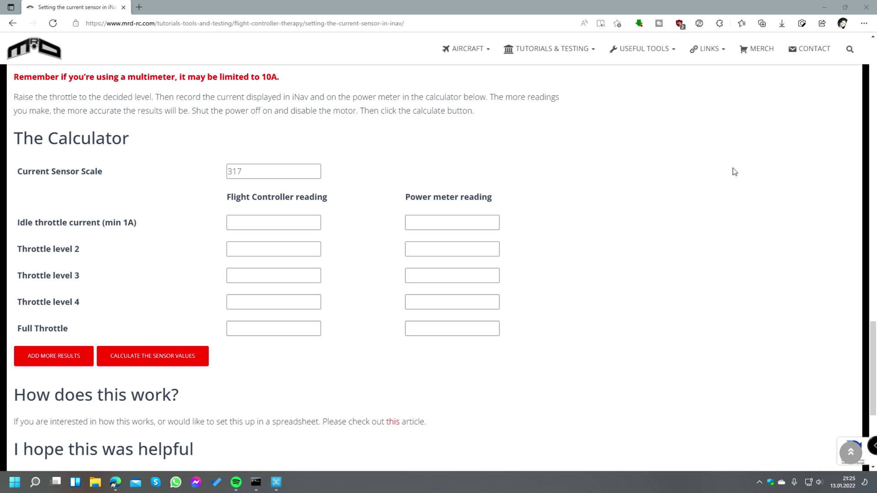
{"action": "left_click", "coordinate": [456, 221]}
{"action": "type", "text": "1.31"}
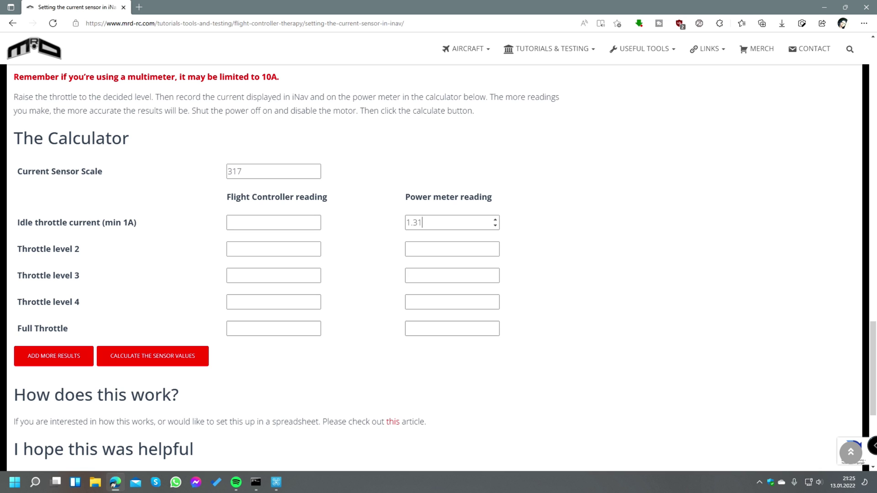
{"action": "left_click", "coordinate": [255, 221]}
{"action": "type", "text": "1.46"}
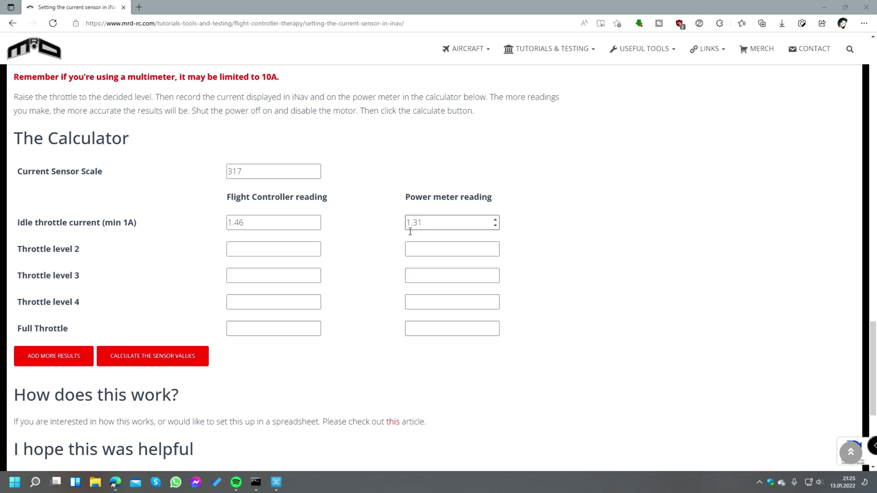
{"action": "left_click", "coordinate": [417, 248]}
{"action": "type", "text": "7.75"}
{"action": "left_click", "coordinate": [267, 247]}
{"action": "type", "text": "7.52"}
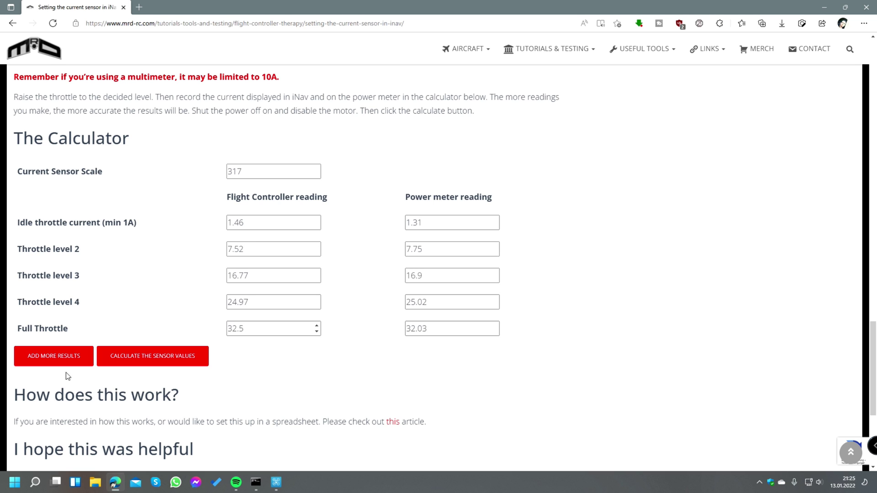
Add a Reading 6 row with flight controller 37.4 and power meter 37.3.
{"action": "left_click", "coordinate": [49, 359]}
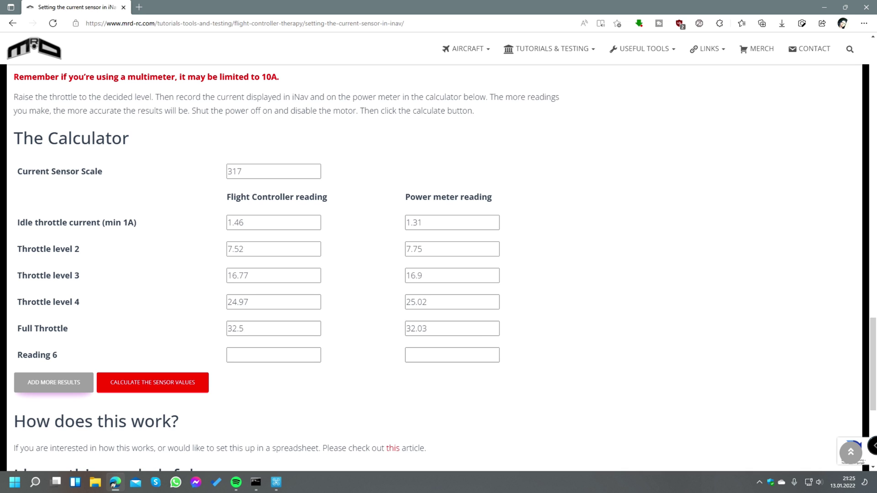
{"action": "left_click", "coordinate": [114, 483]}
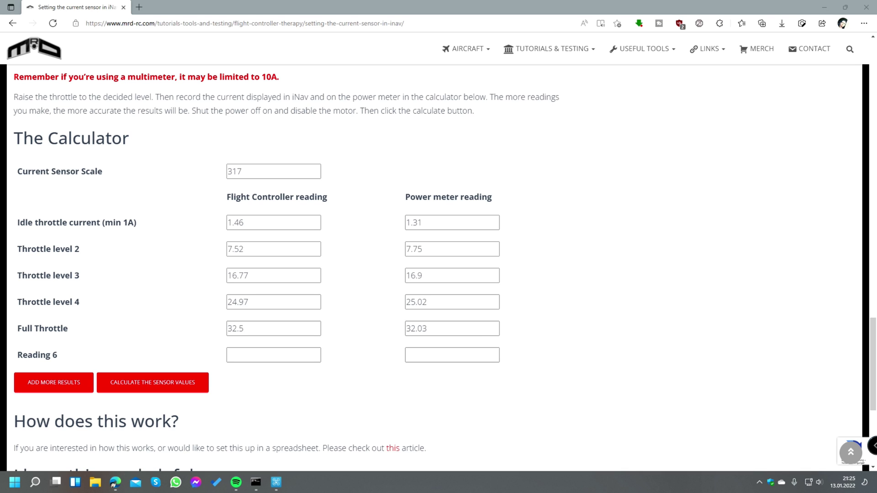
{"action": "left_click", "coordinate": [290, 355]}
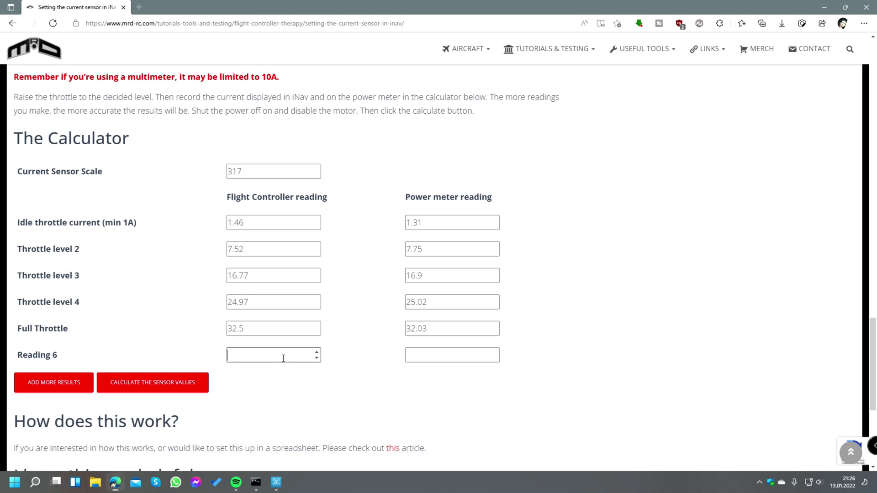
{"action": "type", "text": "37.4"}
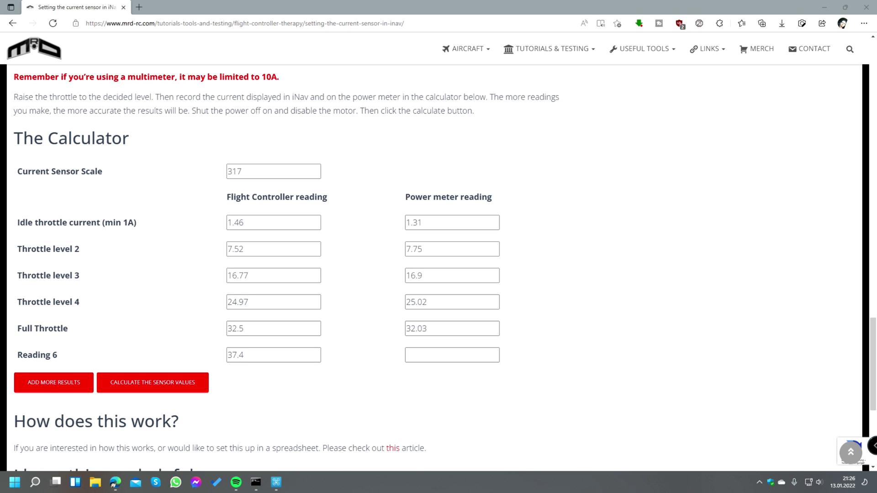
{"action": "left_click", "coordinate": [473, 357]}
{"action": "type", "text": "37.3"}
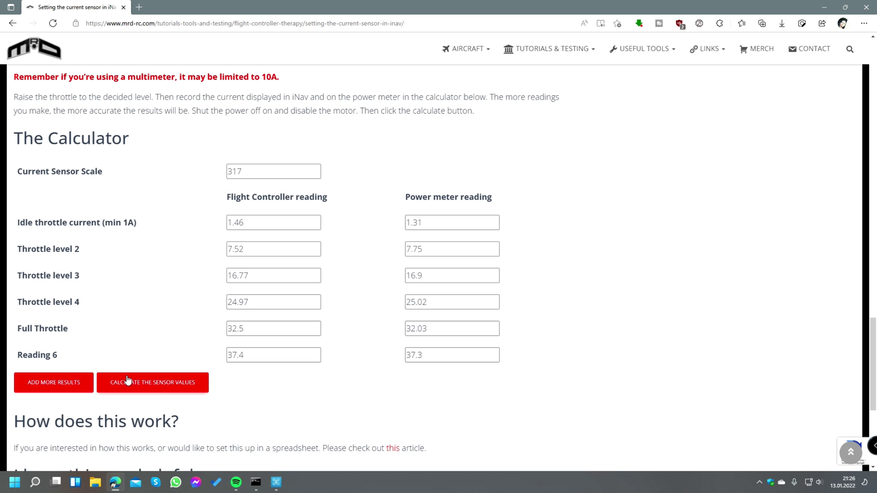
Calculate the sensor values and select the new scale 319.
{"action": "left_click", "coordinate": [146, 383]}
{"action": "scroll", "coordinate": [145, 319], "scroll_direction": "down", "scroll_amount": 4}
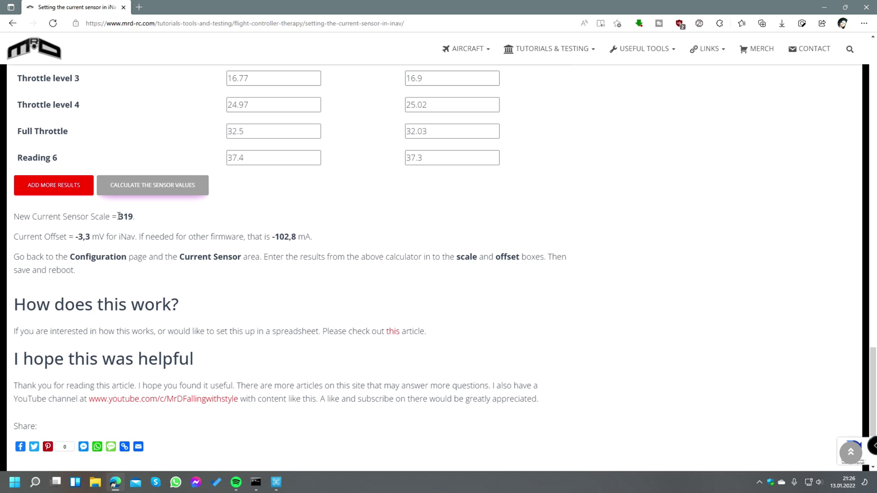
{"action": "left_click_drag", "start_coordinate": [118, 216], "coordinate": [133, 216]}
{"action": "key", "text": "ctrl+c"}
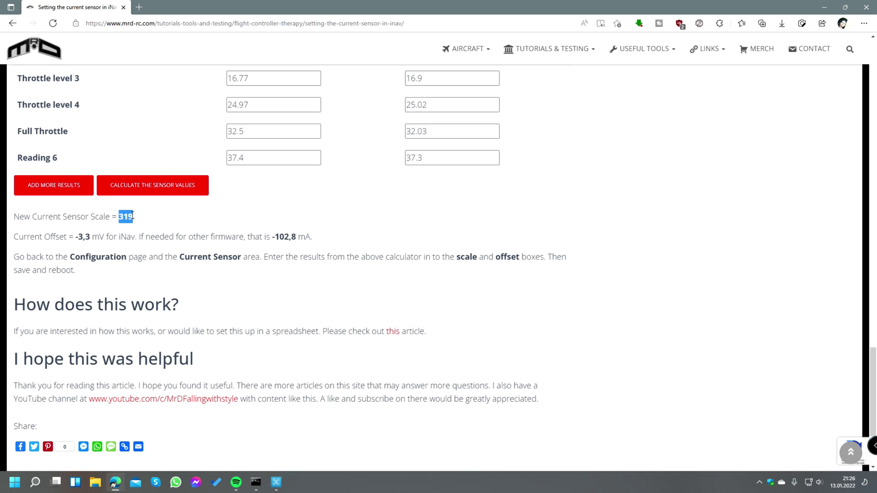
Paste 319 into INAV Configurator's current meter scale, then return to the calculator results.
{"action": "left_click", "coordinate": [276, 482]}
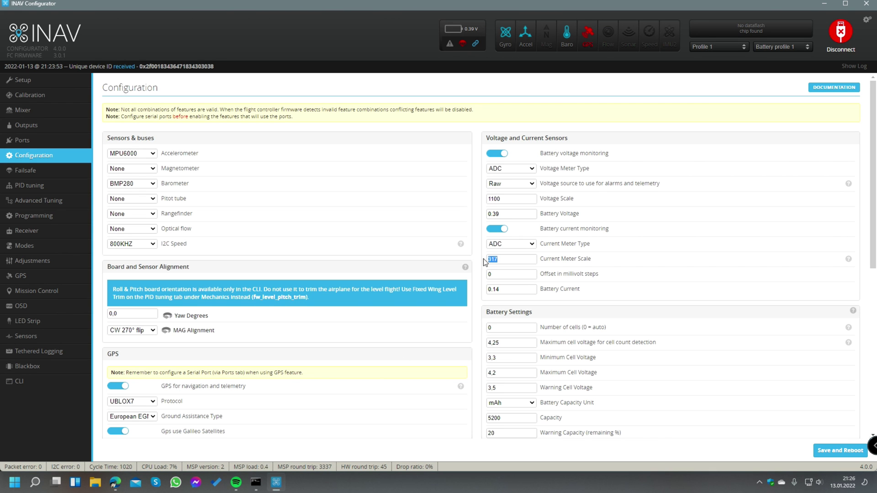
{"action": "key", "text": "ctrl+v"}
{"action": "left_click", "coordinate": [115, 482]}
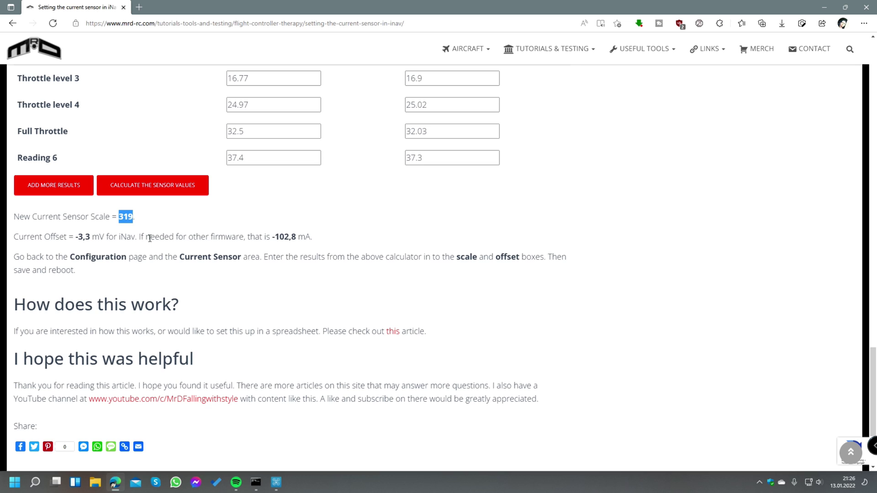
Select the -3,3 mV current offset value in the calculator results.
{"action": "left_click_drag", "start_coordinate": [149, 238], "coordinate": [323, 238]}
{"action": "left_click", "coordinate": [247, 236]}
{"action": "left_click_drag", "start_coordinate": [90, 237], "coordinate": [76, 239]}
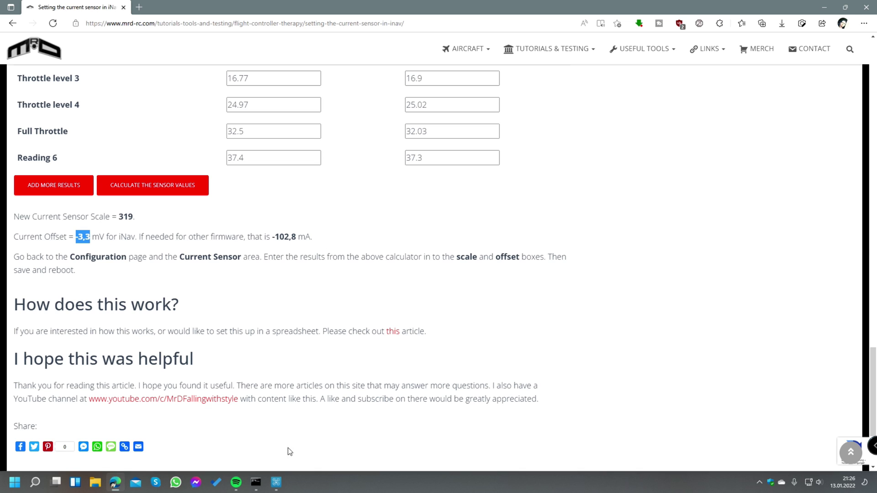
Replace the millivolt current offset 0 with -3,3 in INAV Configurator.
{"action": "left_click", "coordinate": [276, 482]}
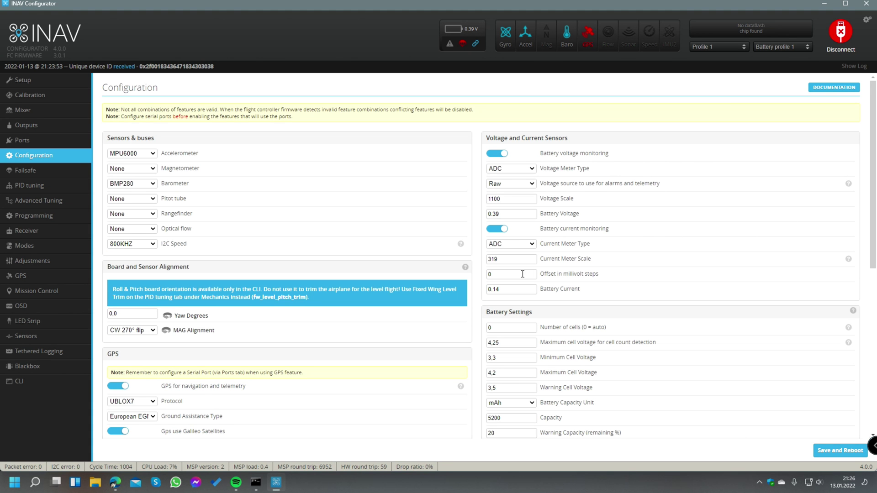
{"action": "left_click", "coordinate": [495, 274]}
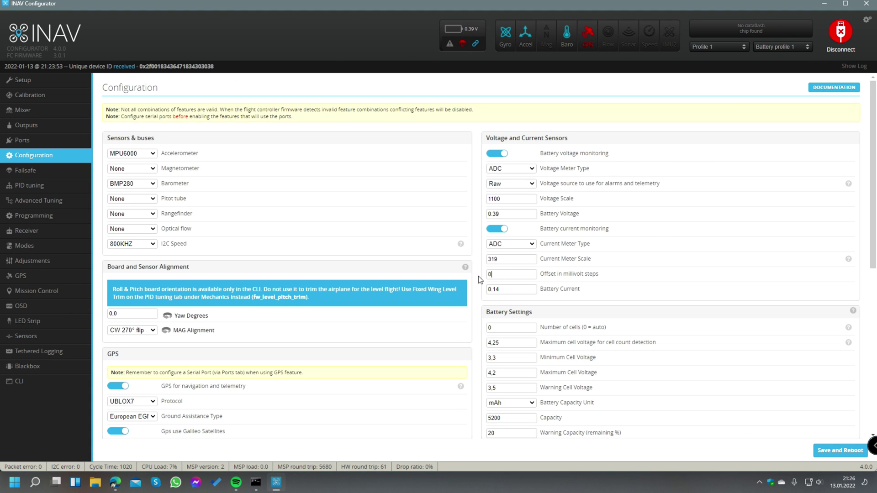
{"action": "left_click", "coordinate": [502, 274]}
{"action": "left_click_drag", "start_coordinate": [503, 275], "coordinate": [457, 275]}
{"action": "type", "text": "-3,3"}
After saving and rebooting, reopen Configuration to confirm scale 319 persisted.
{"action": "left_click", "coordinate": [115, 486]}
{"action": "left_click", "coordinate": [115, 486]}
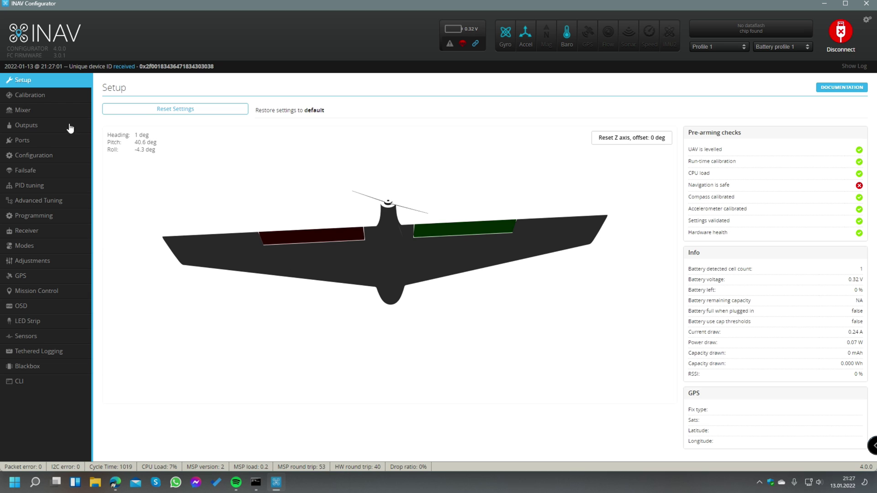
{"action": "left_click", "coordinate": [32, 155]}
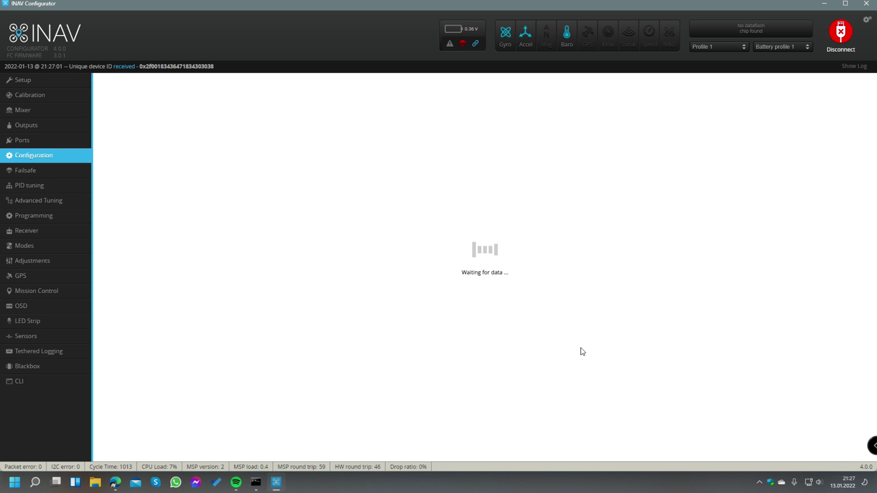